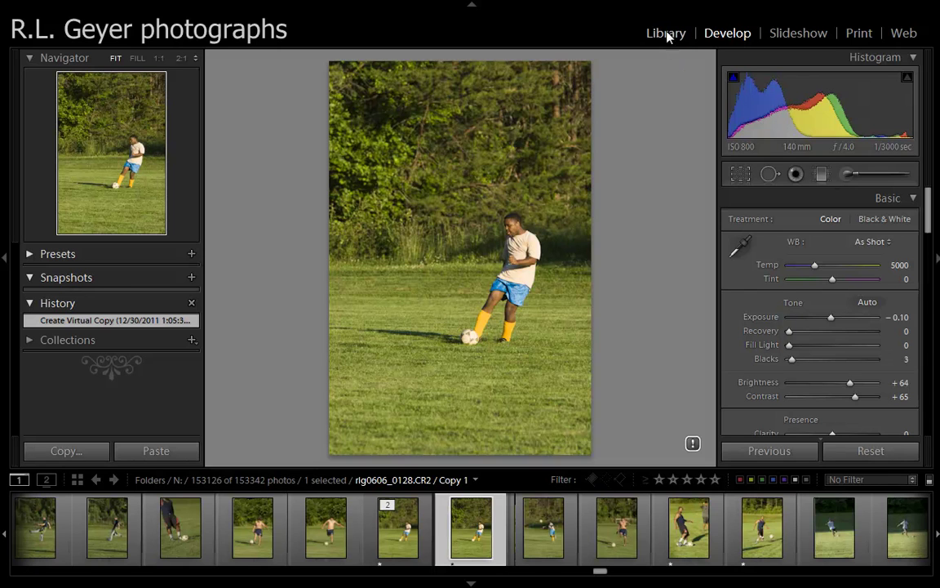
Open the Crop & Straighten tool on the soccer photo's virtual copy.
click(740, 174)
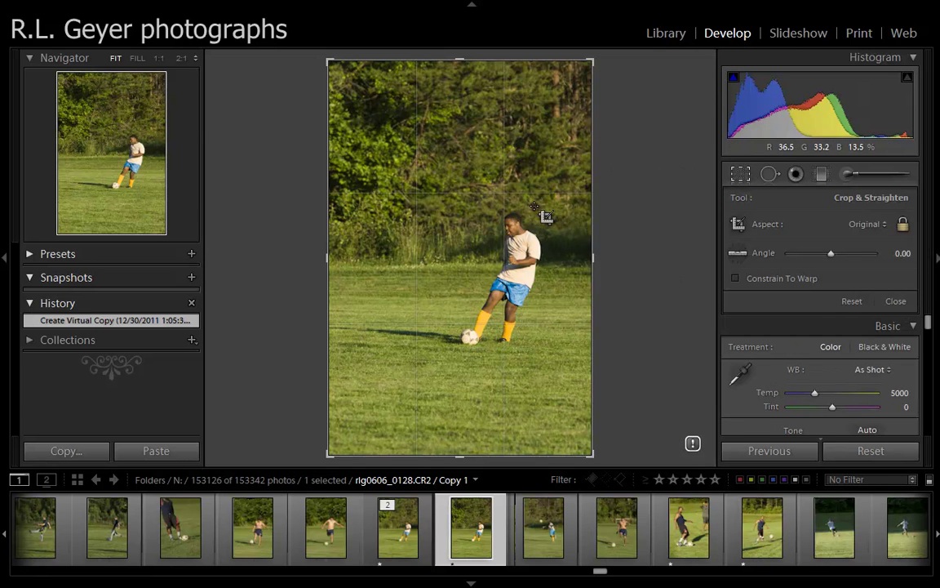
Lock the crop aspect to the photo's original proportions.
click(903, 226)
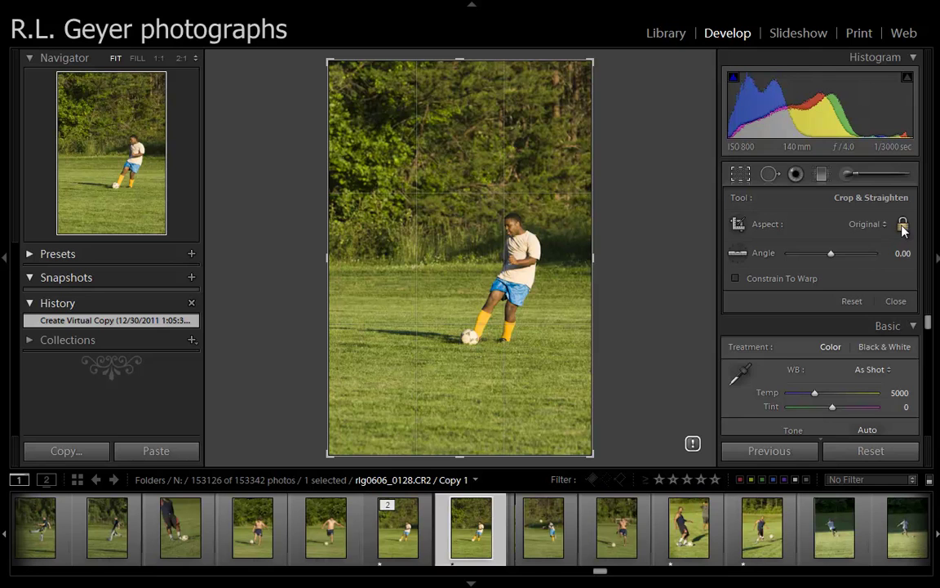
click(902, 226)
click(902, 225)
click(902, 225)
click(902, 225)
Crop tighter around the player, reposition the photo within the frame, and apply the crop.
drag(328, 60, 362, 104)
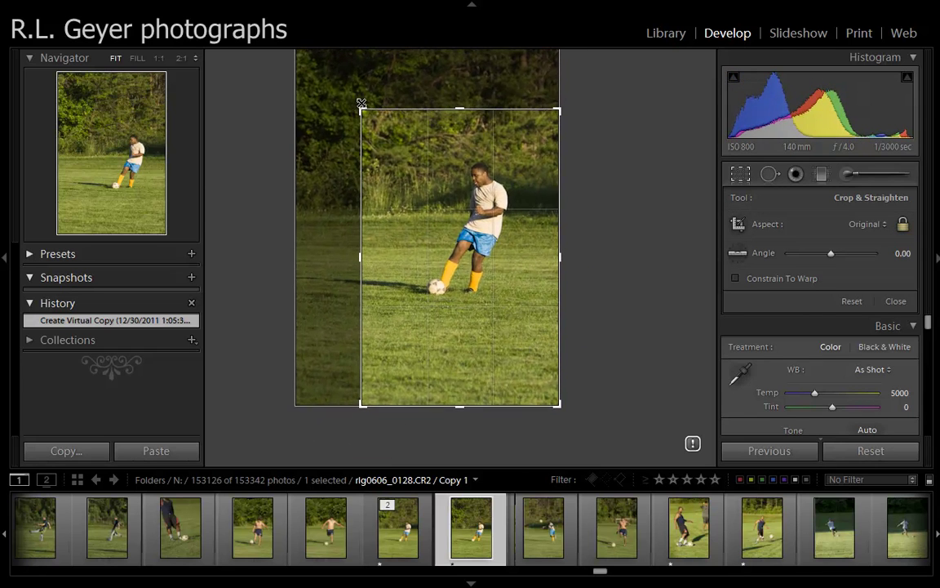
drag(429, 170, 458, 155)
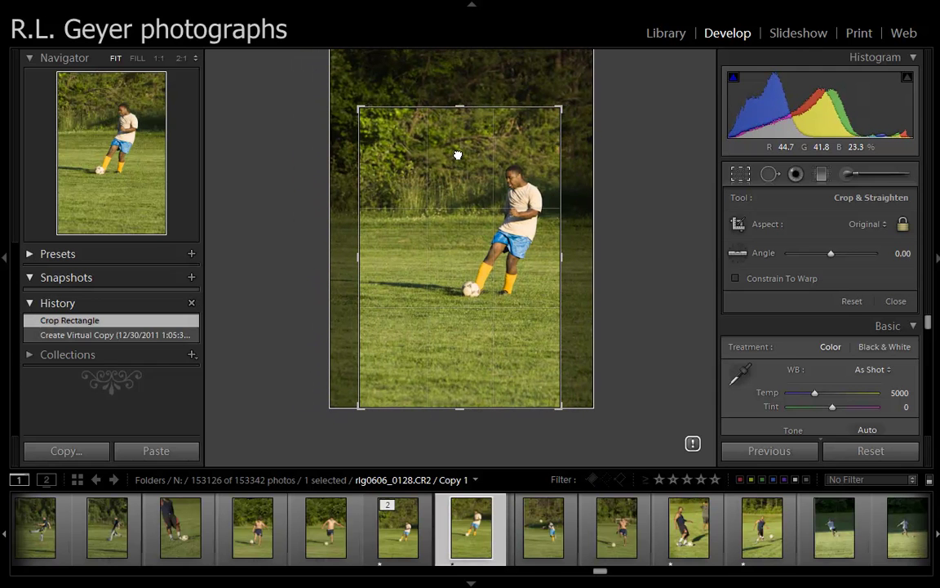
drag(357, 105, 365, 115)
drag(369, 393, 379, 376)
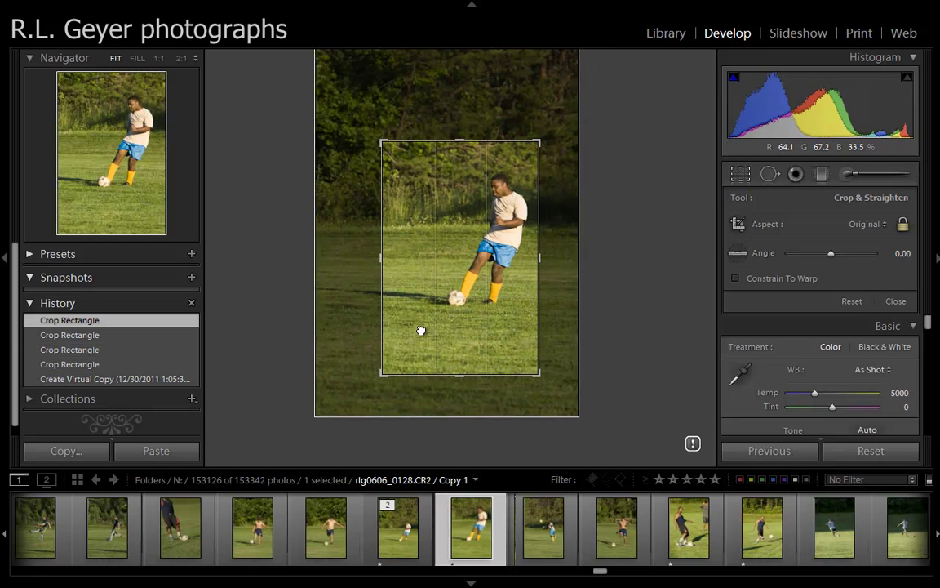
drag(422, 330, 423, 327)
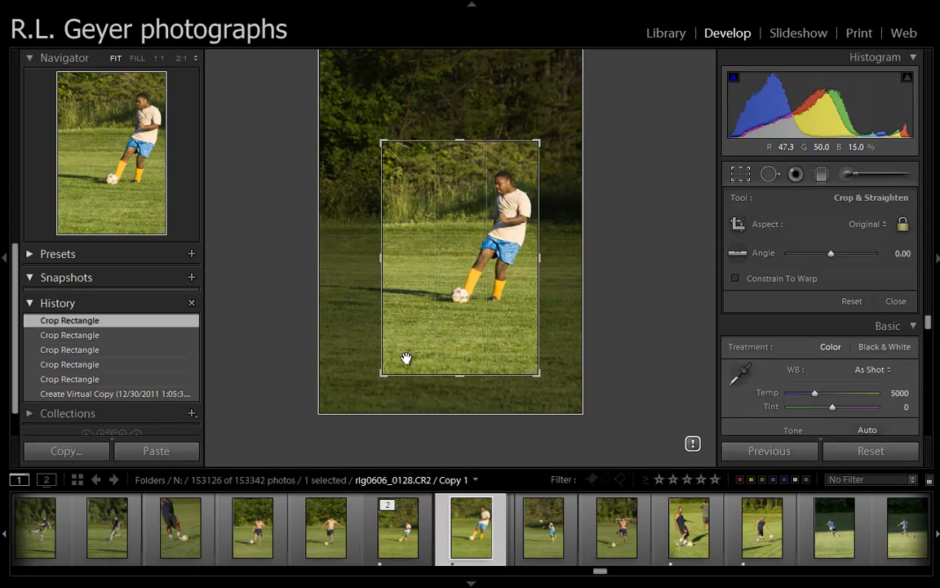
drag(436, 260, 482, 286)
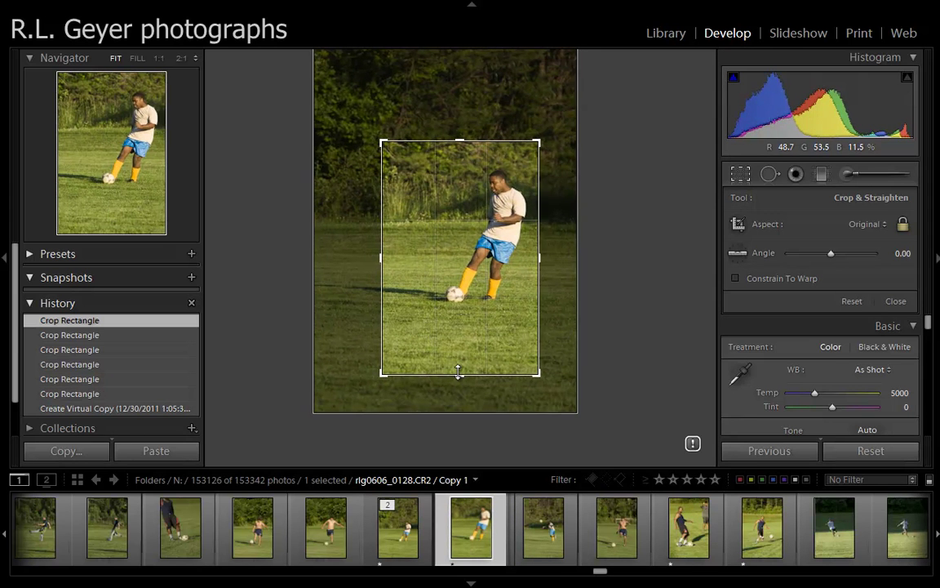
click(740, 176)
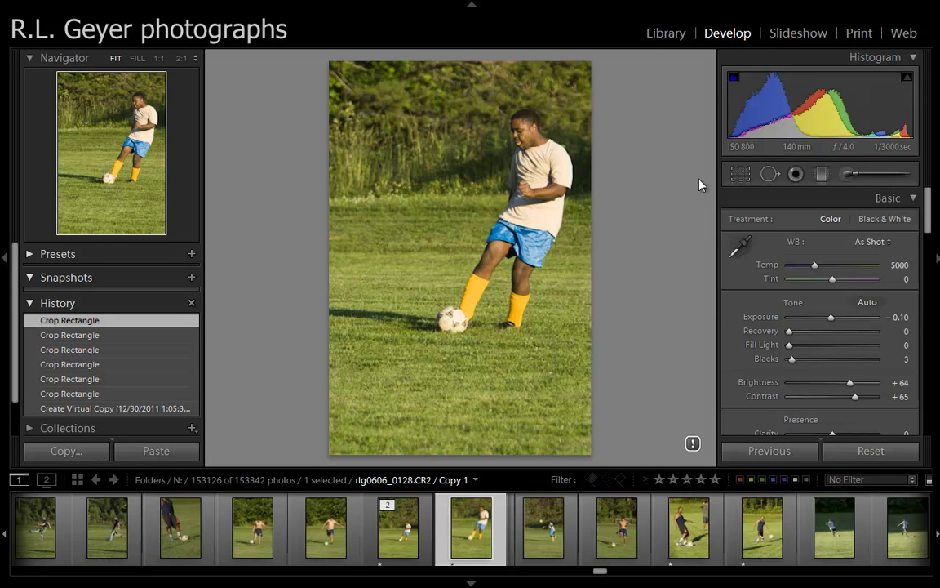
Set white balance to Daylight (Temp 5500, Tint +10) and compare before and after in History.
click(868, 242)
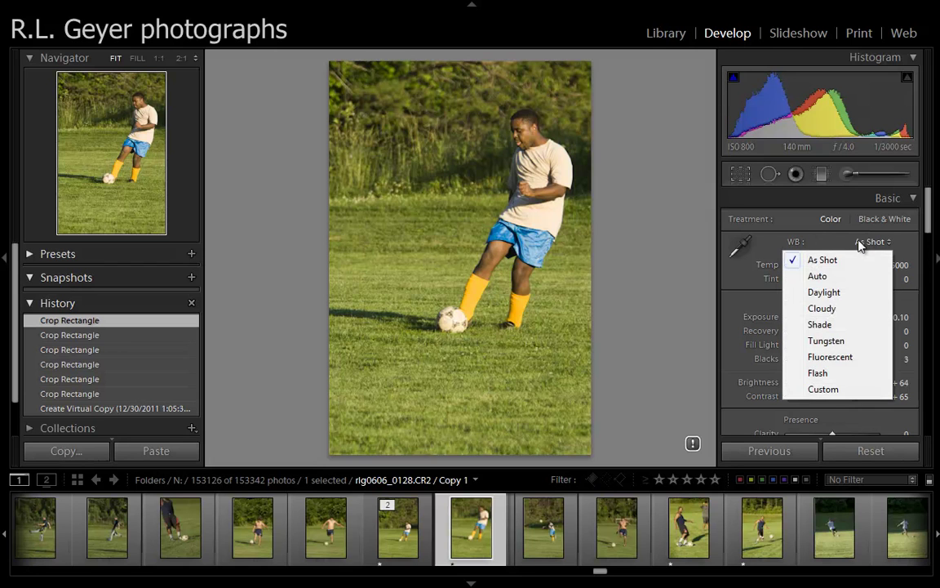
click(824, 292)
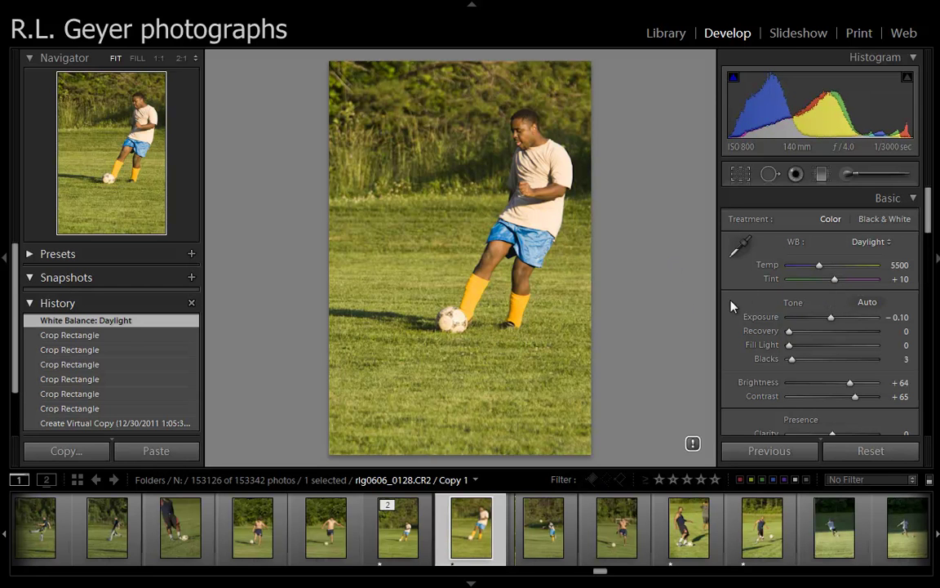
click(74, 339)
click(78, 320)
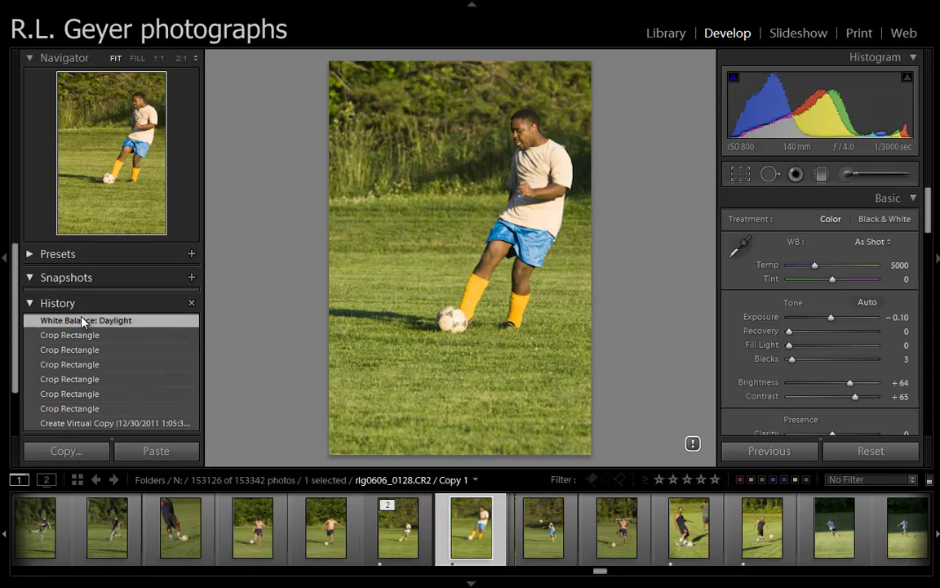
click(72, 336)
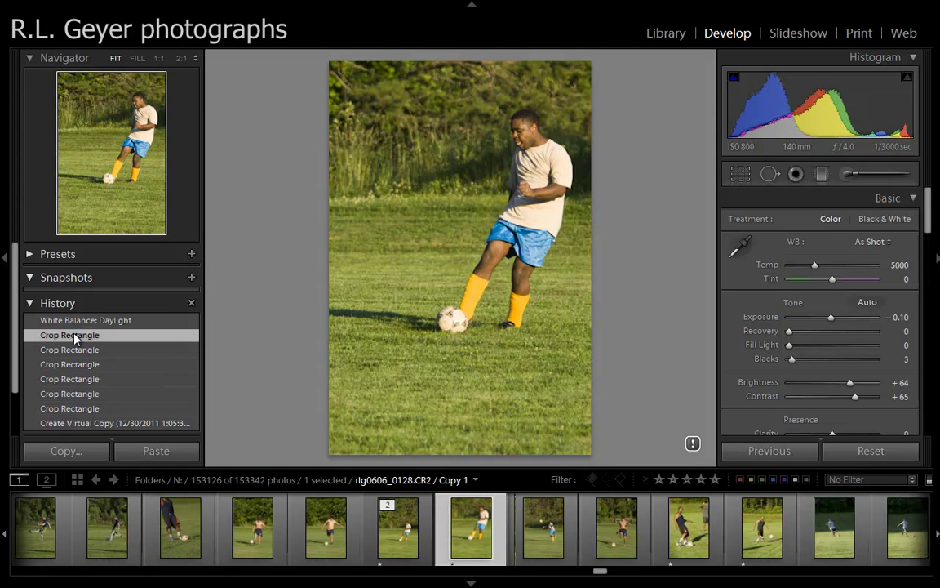
click(82, 322)
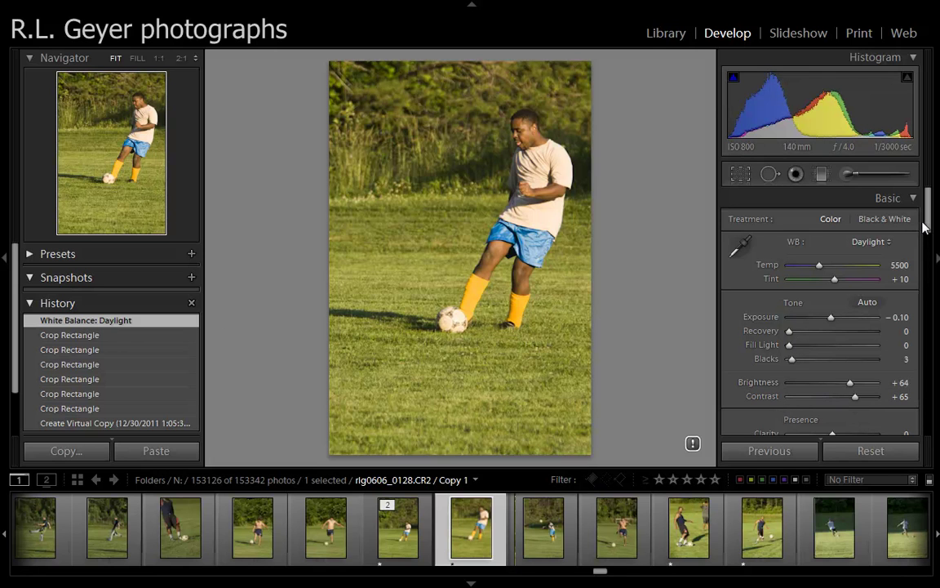
drag(934, 223, 934, 247)
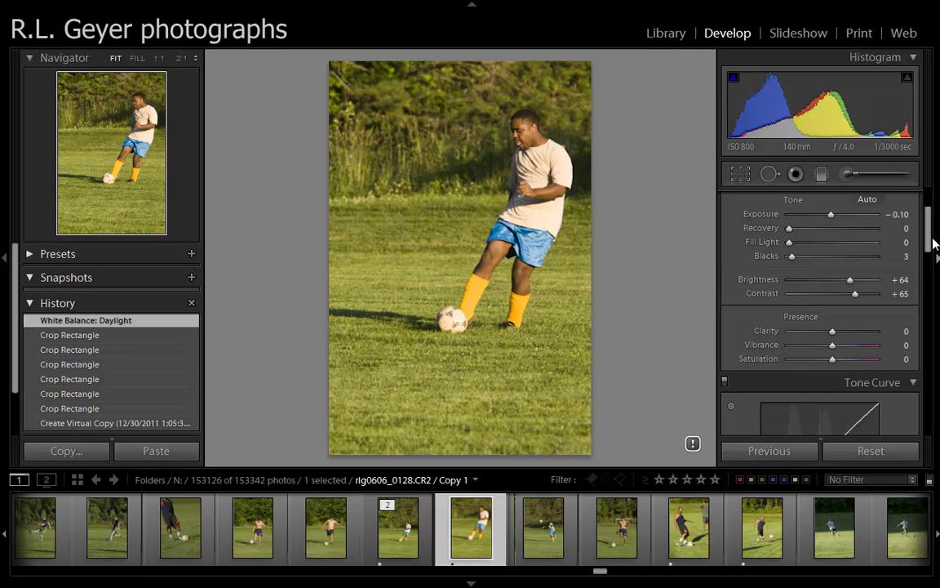
Lower the Saturation slider to -9 in the Basic panel.
drag(832, 360, 829, 362)
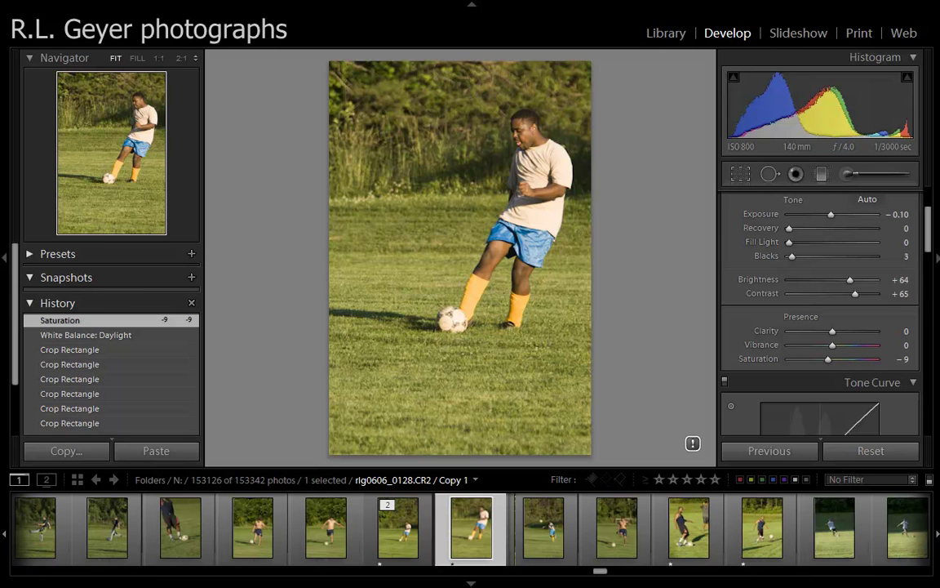
drag(926, 227, 932, 168)
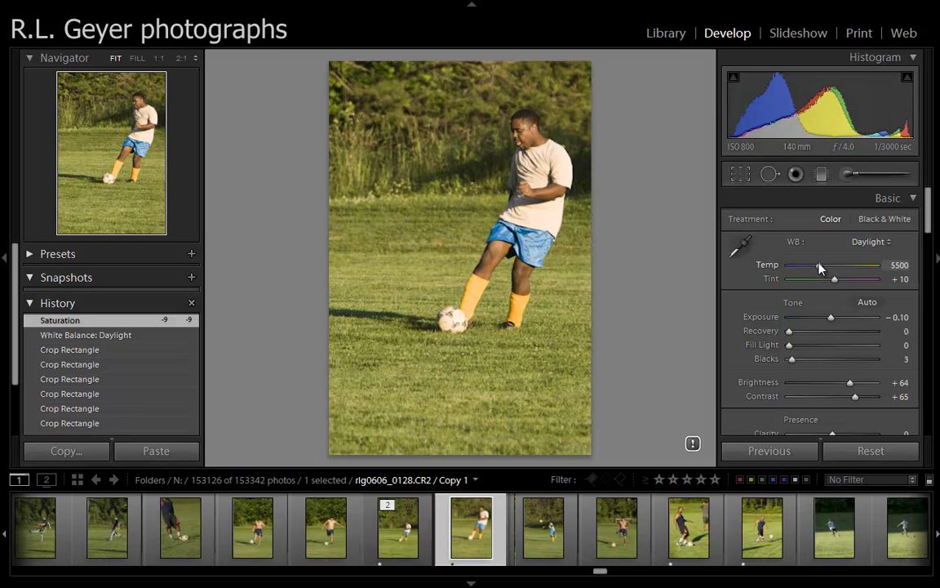
Adjust to a custom Temp 4906 and Tint +32, comparing against earlier History states.
drag(820, 269, 841, 281)
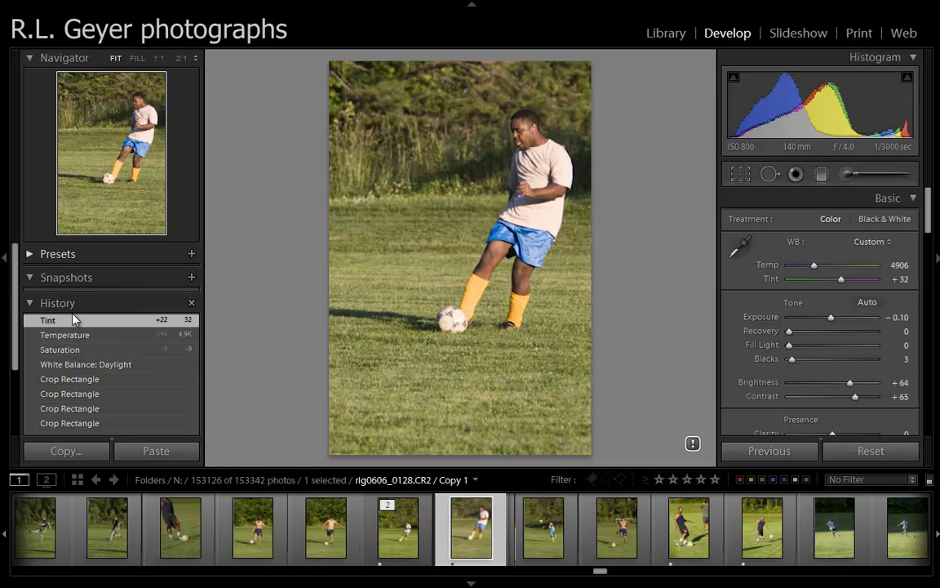
click(64, 351)
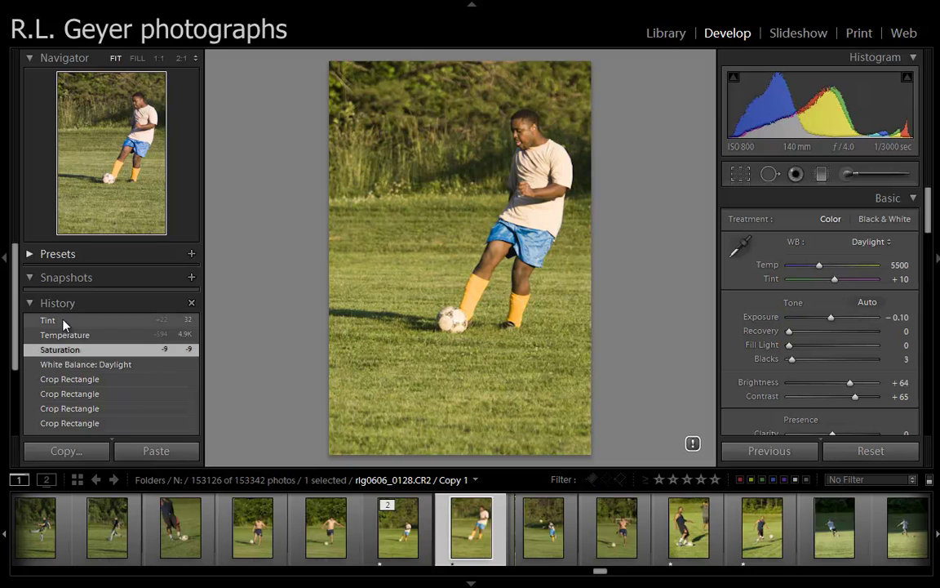
click(74, 365)
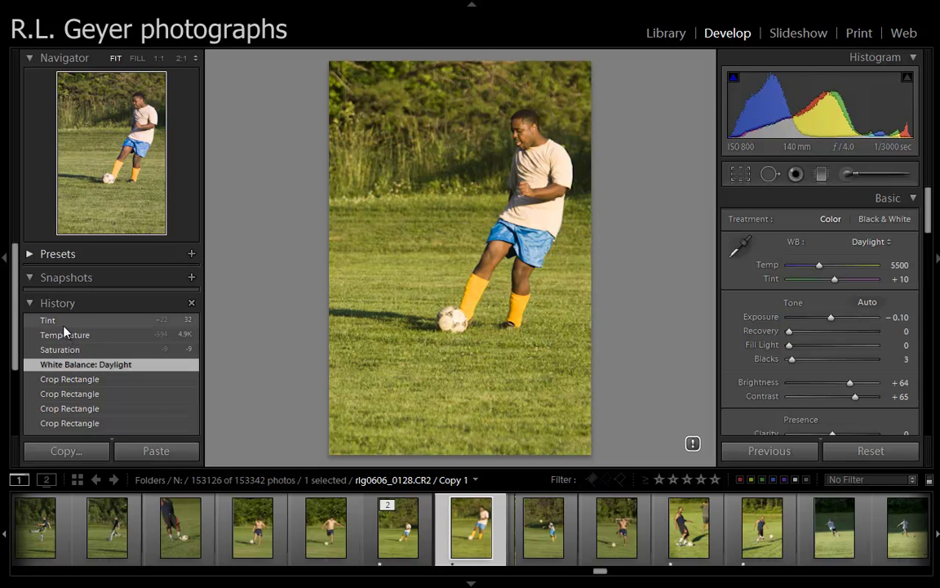
click(64, 326)
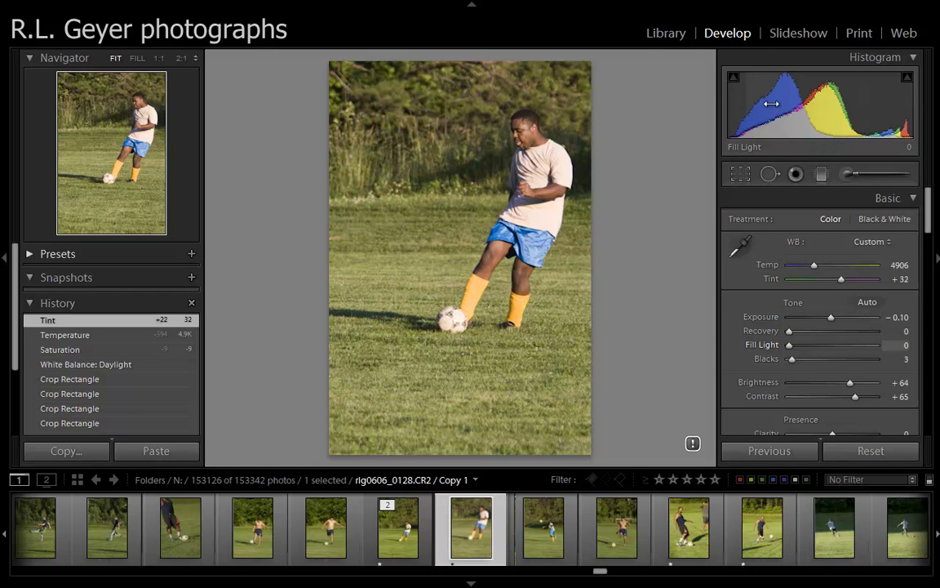
Show shadow and highlight clipping, raise Exposure to +0.10, and set Blacks to 5.
click(734, 76)
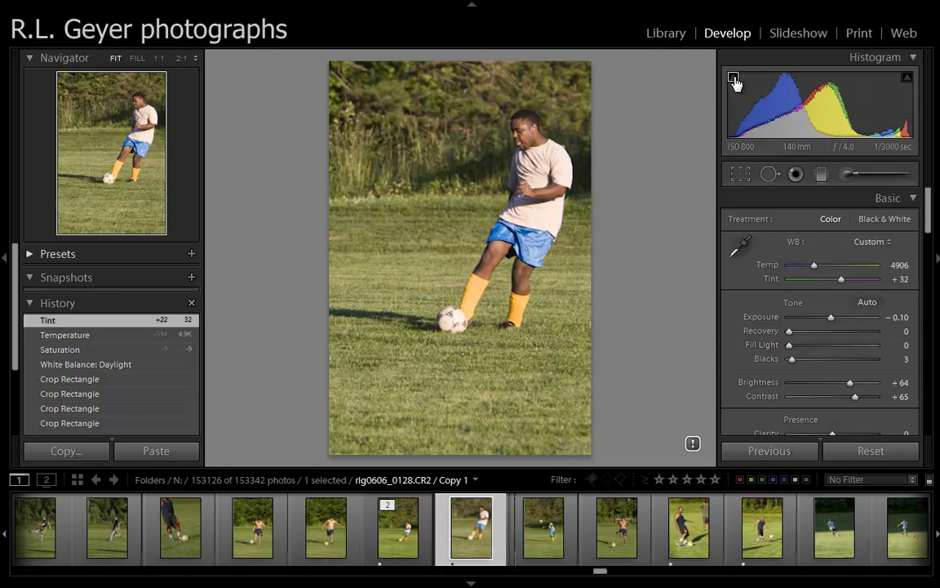
click(906, 77)
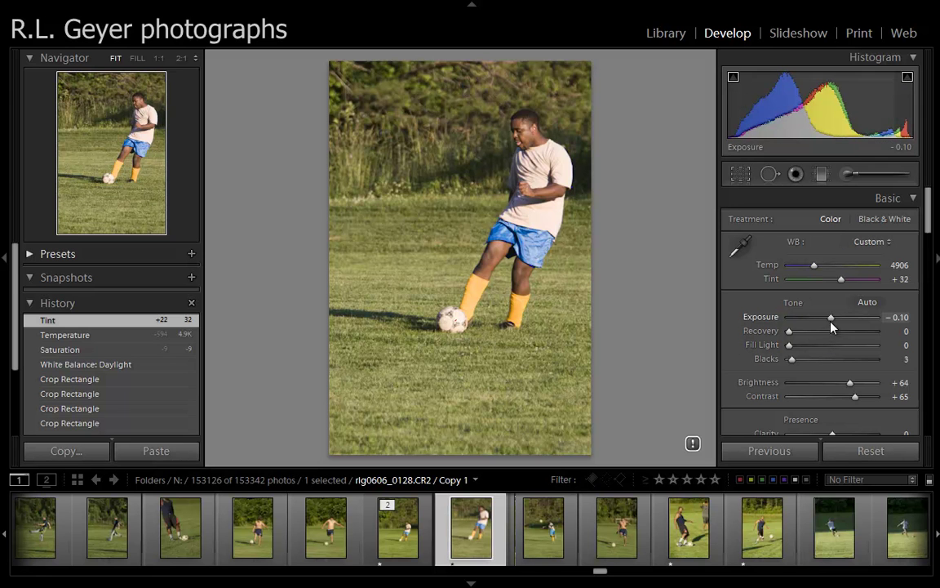
mouse_move(831, 317)
mouse_down()
mouse_move(840, 322)
mouse_move(831, 320)
mouse_up()
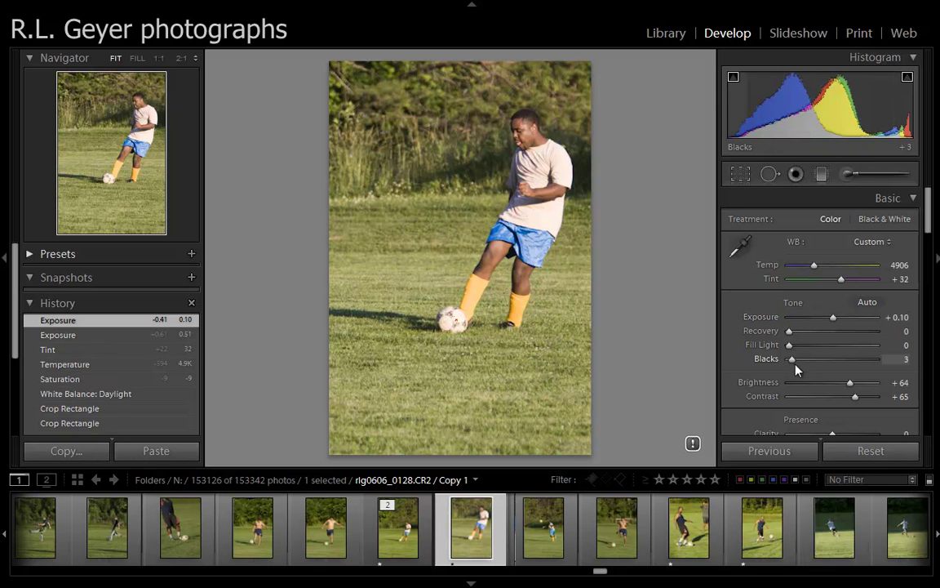
drag(792, 360, 807, 364)
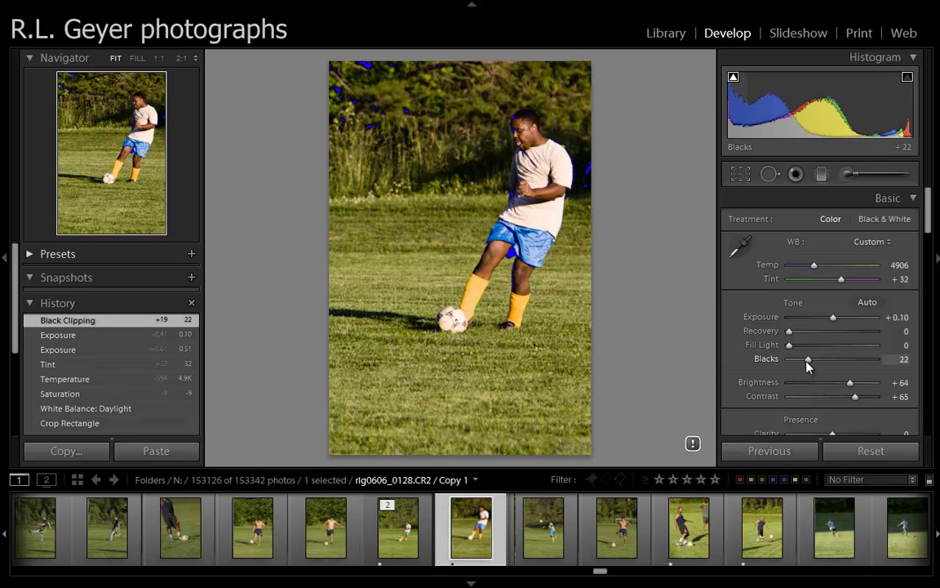
drag(808, 360, 793, 363)
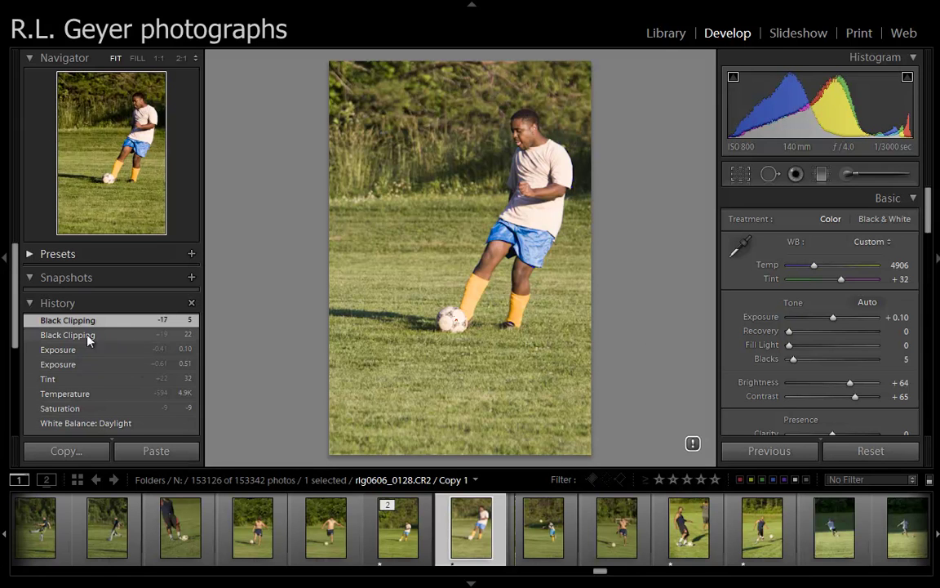
click(67, 351)
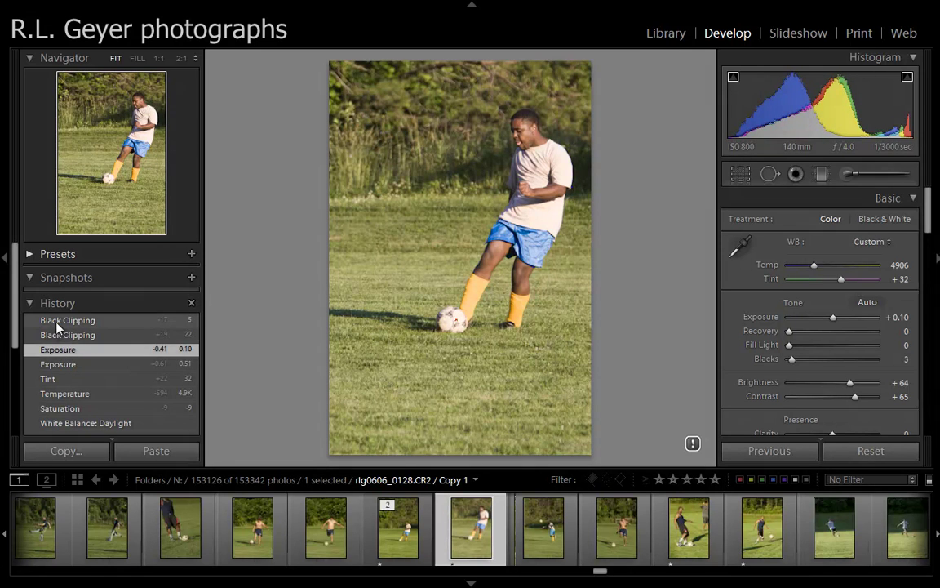
click(57, 323)
click(58, 352)
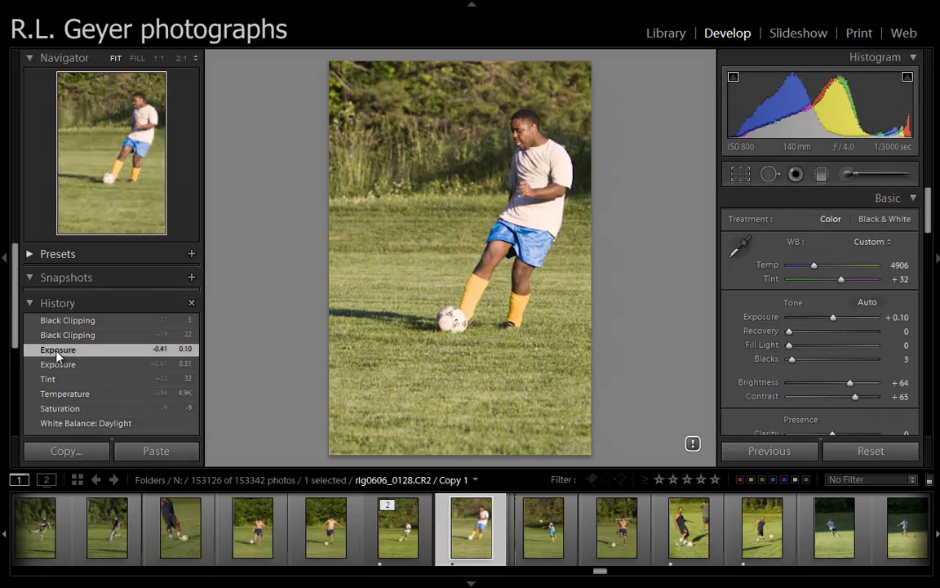
click(69, 322)
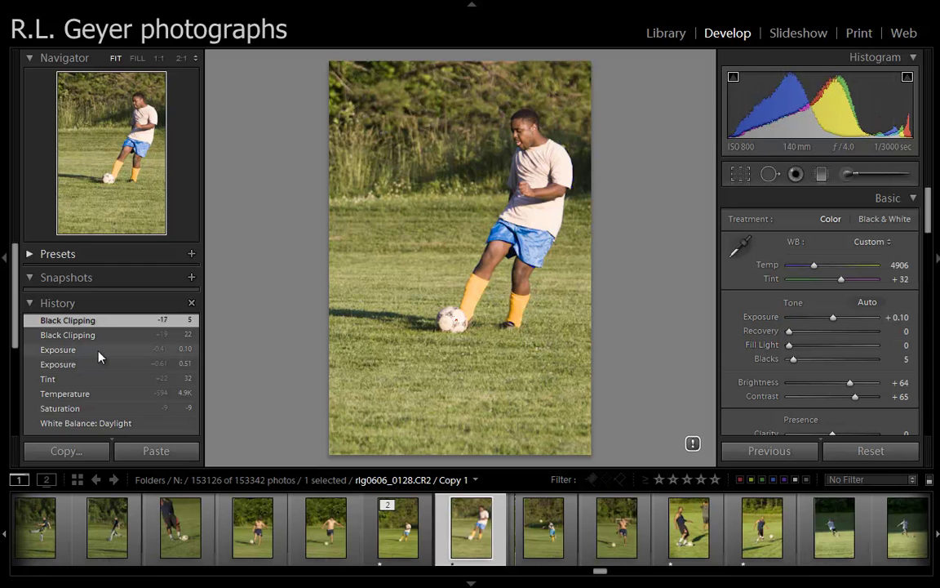
click(71, 351)
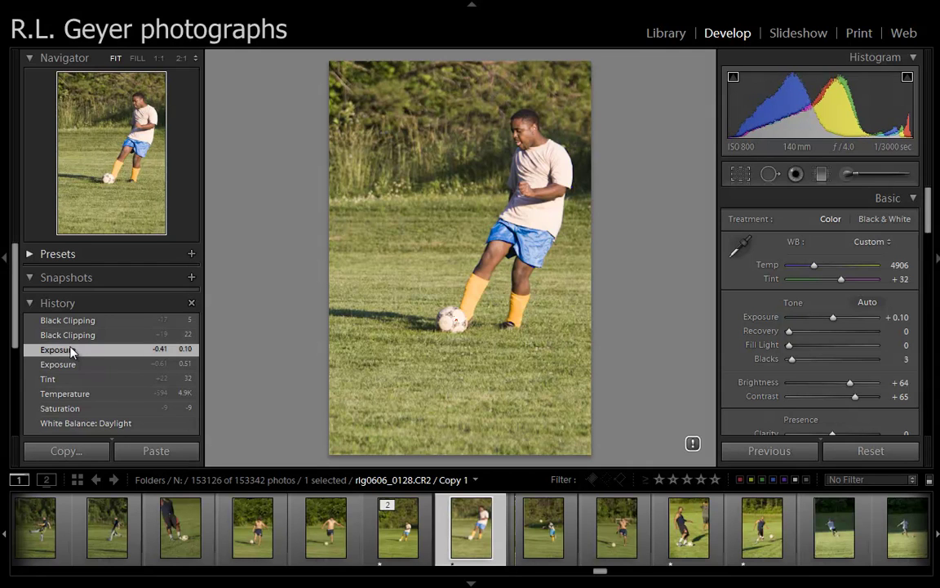
click(82, 319)
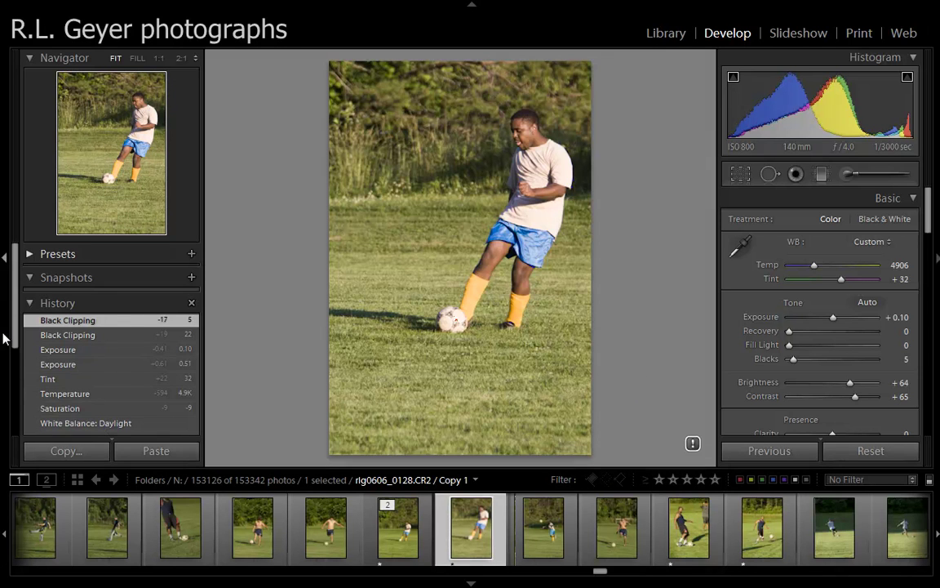
drag(14, 333, 19, 308)
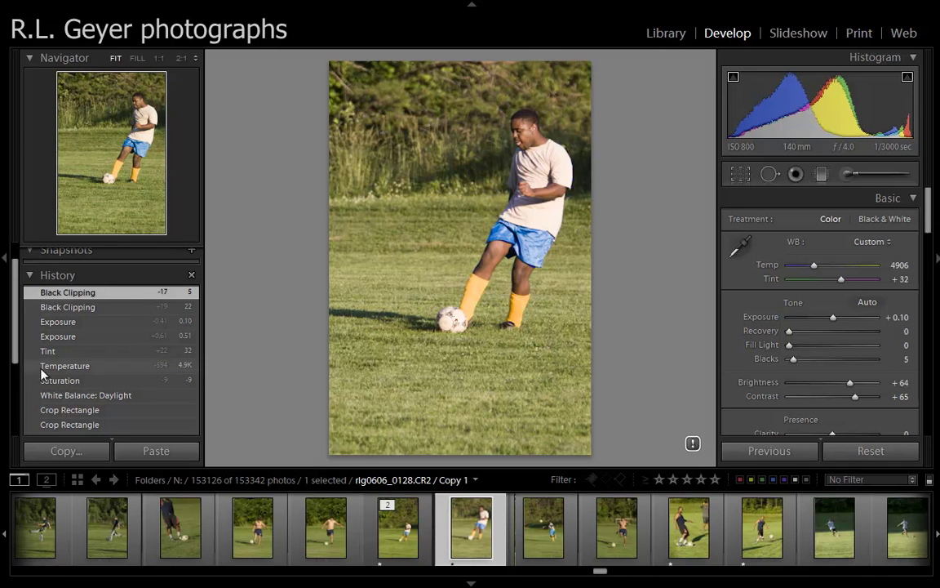
scroll(13, 317, up, 1)
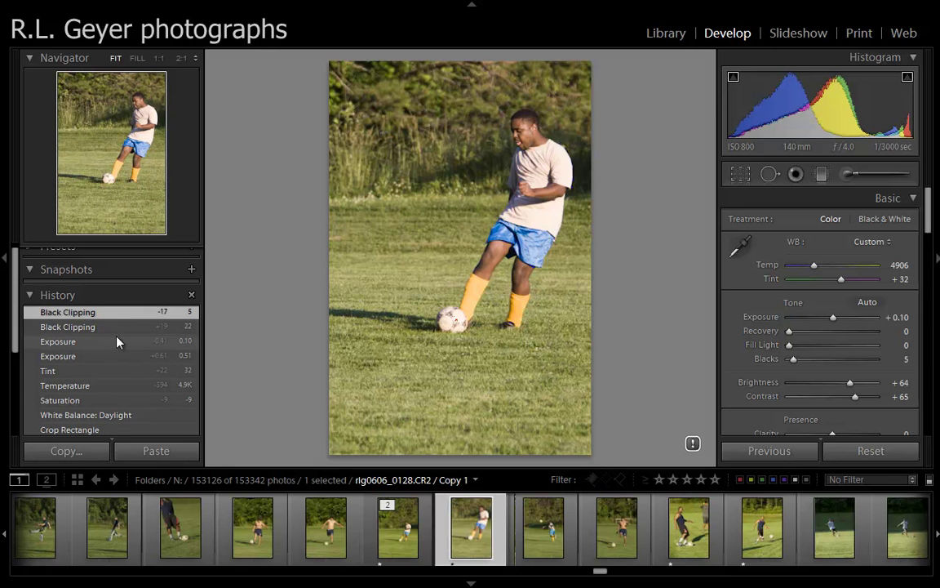
drag(13, 294, 16, 337)
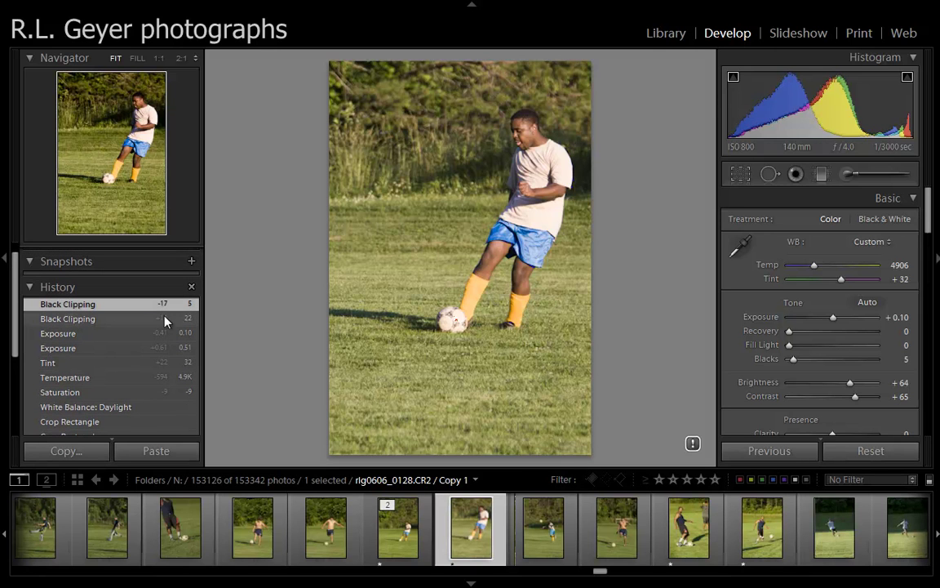
Switch to the Library module and show the Metadata panel with the EXIF and IPTC set.
click(670, 34)
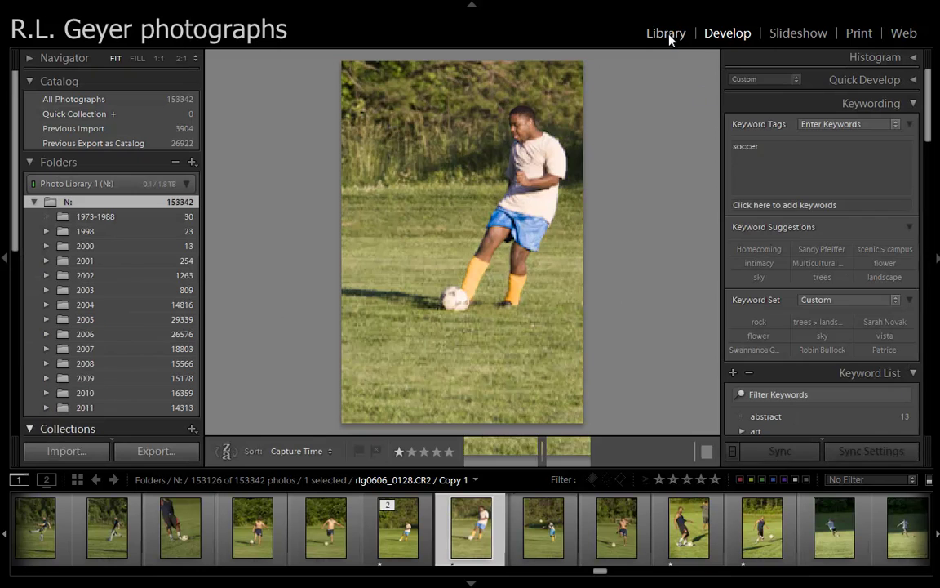
drag(931, 133, 933, 259)
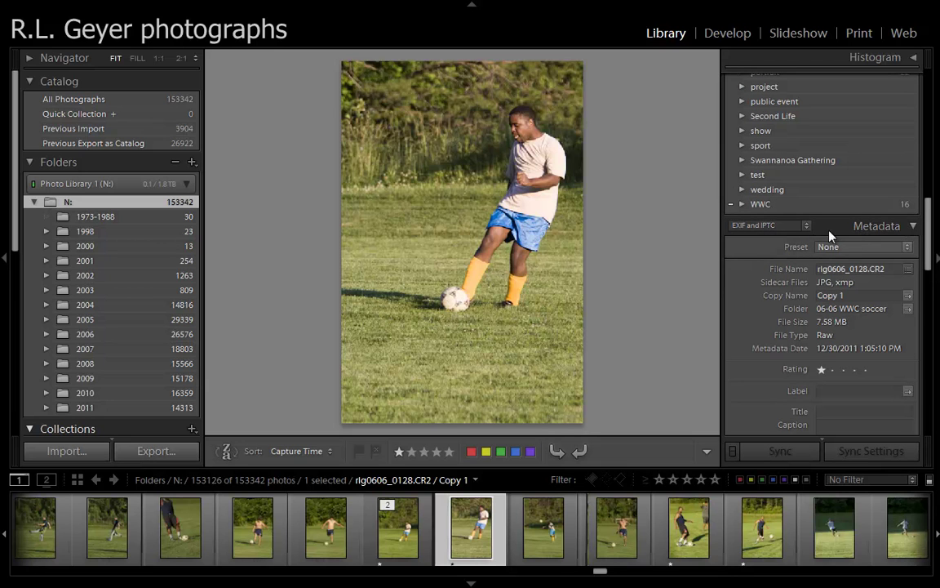
click(806, 225)
click(805, 225)
click(805, 225)
click(727, 294)
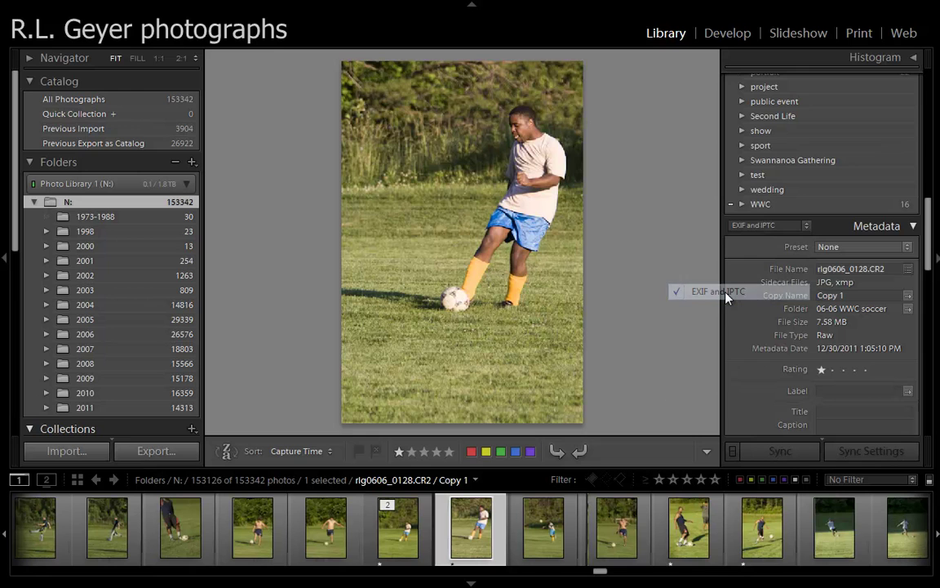
drag(927, 235, 929, 270)
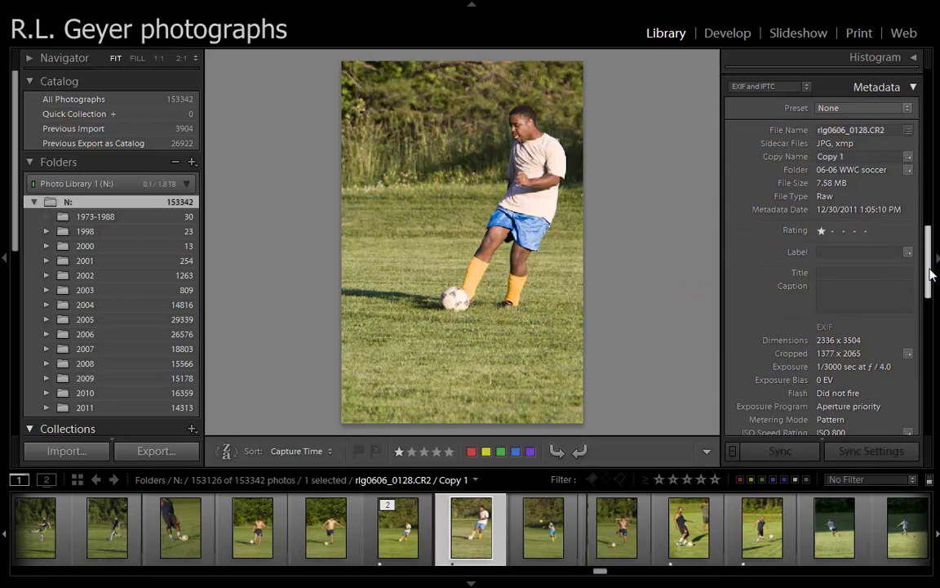
Enter the caption 'crop, white balance, exposure, black clip' and leave the Title blank.
click(858, 289)
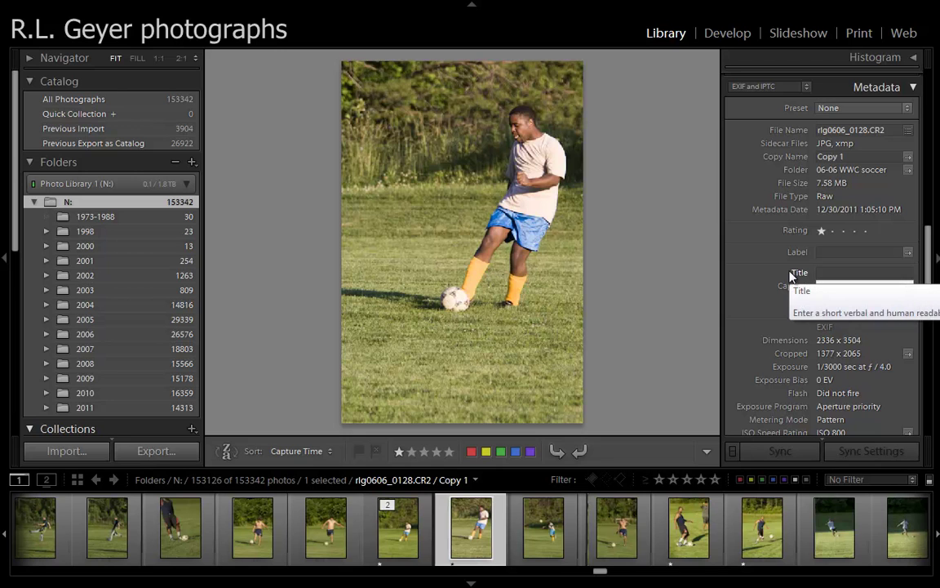
text(cro)
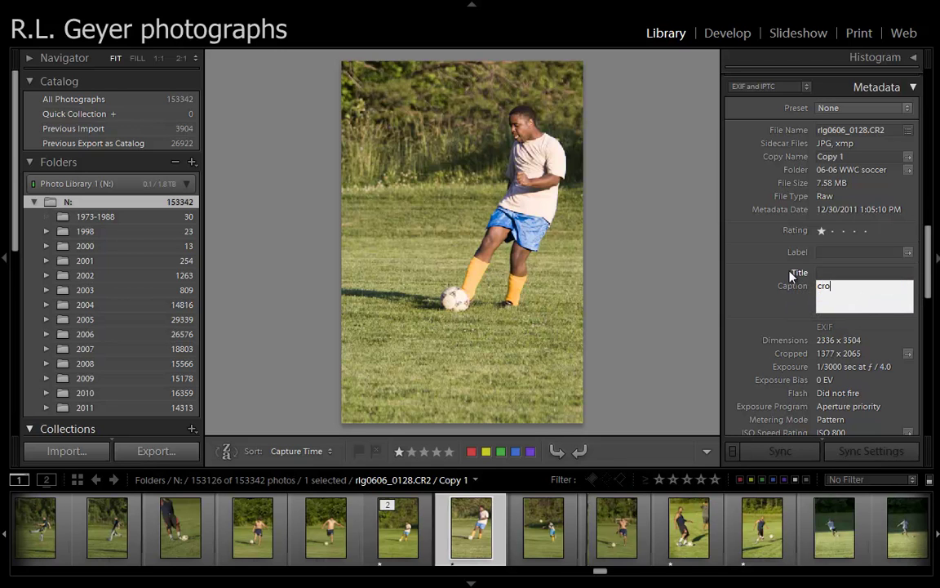
text(p, white balance, exposure, )
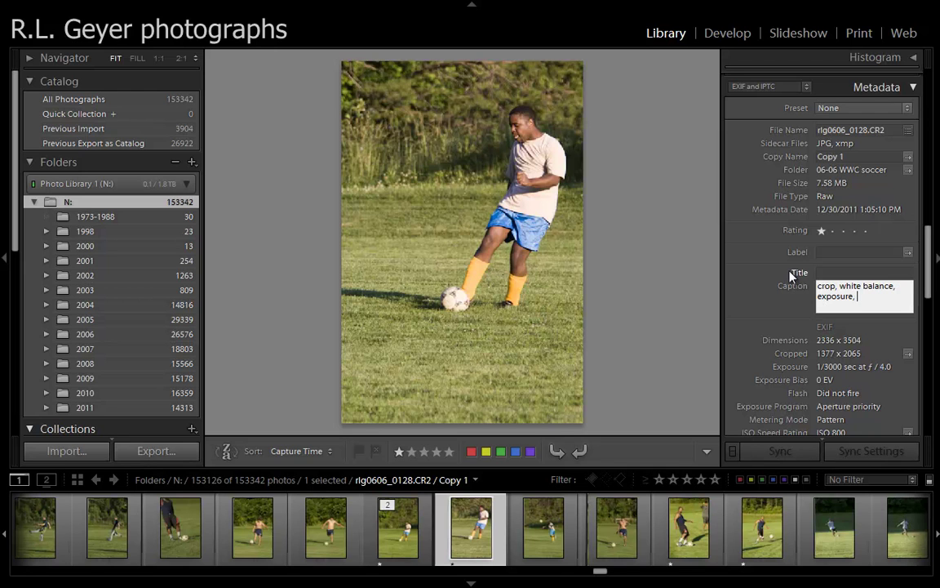
text(black clip)
click(775, 312)
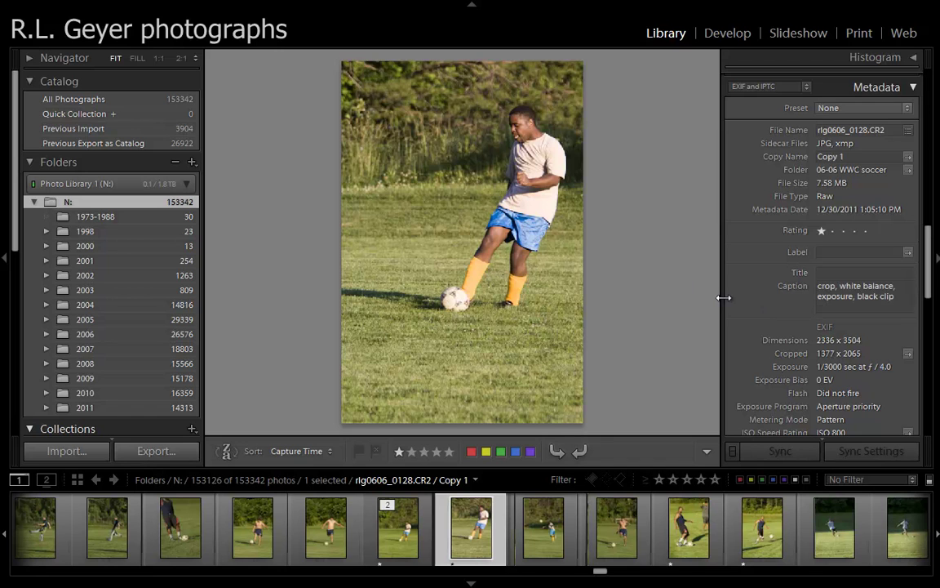
click(864, 272)
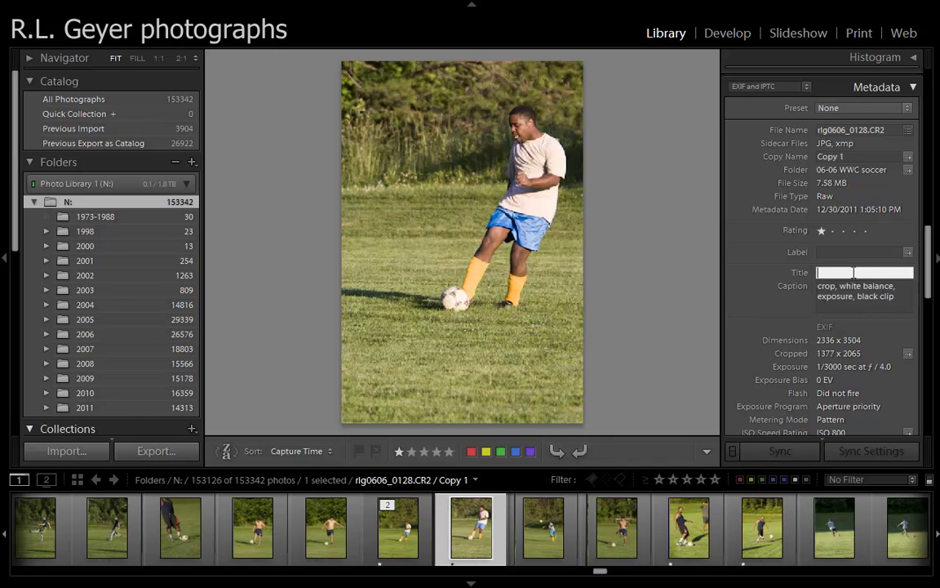
click(741, 285)
click(743, 272)
click(745, 283)
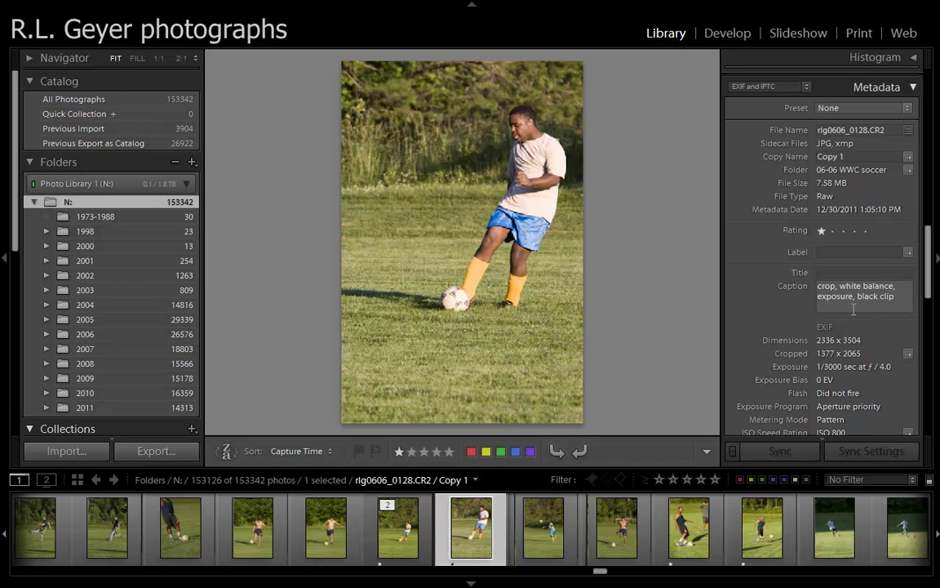